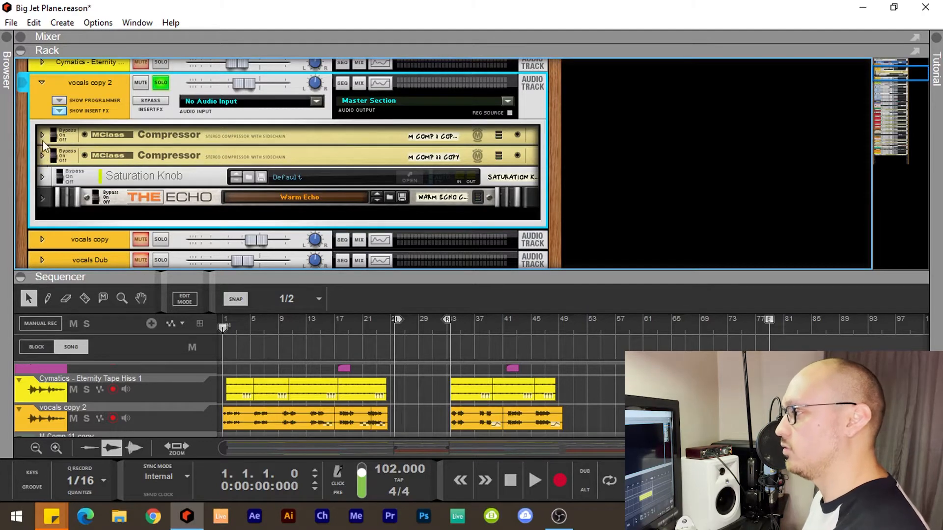
# Unfold the Saturation Knob in the vocals copy 2 insert effects, view its plugin window, and close that window
pyautogui.click(43, 178)
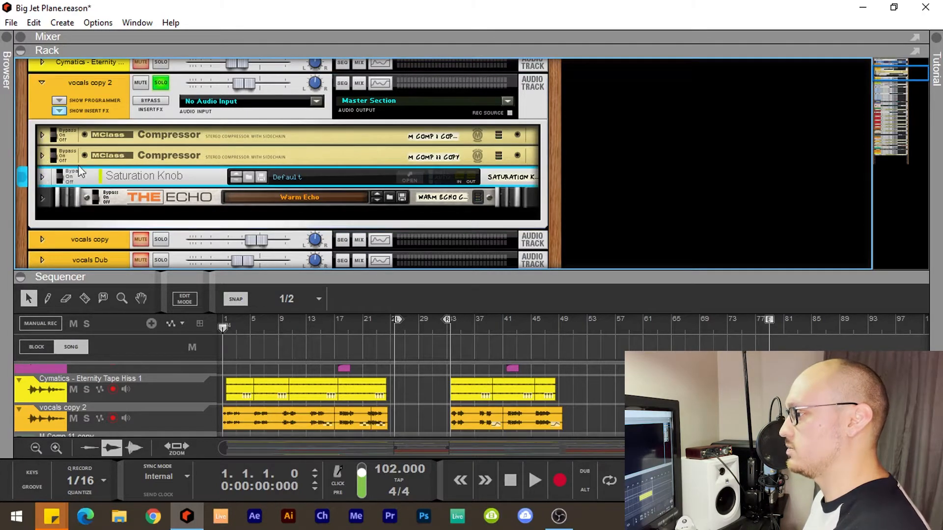
pyautogui.click(42, 177)
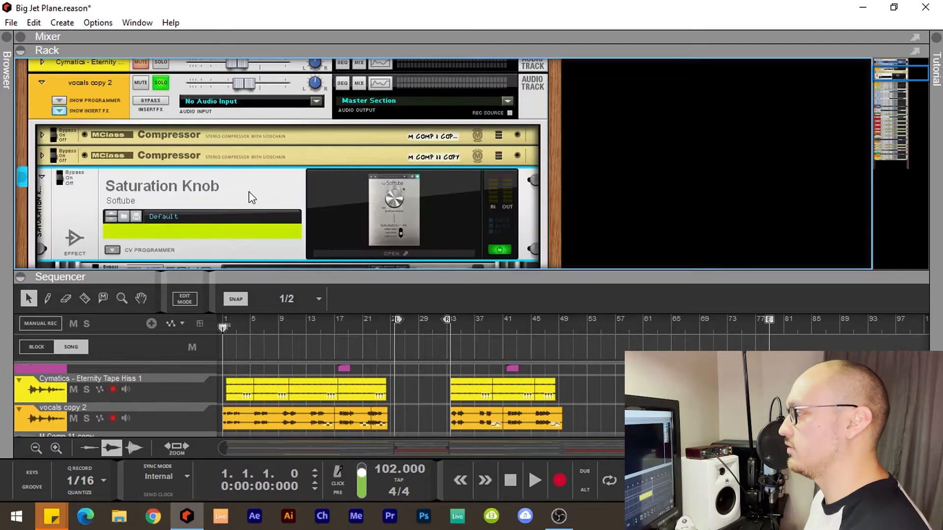
pyautogui.click(335, 213)
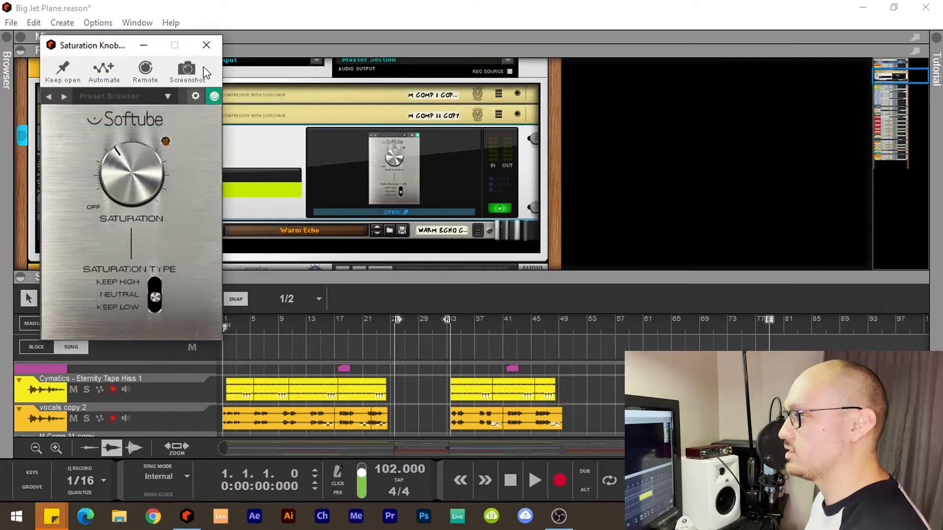
pyautogui.click(206, 46)
# Unfold The Echo in the vocals copy 2 insert effects to show its delay settings
pyautogui.click(42, 231)
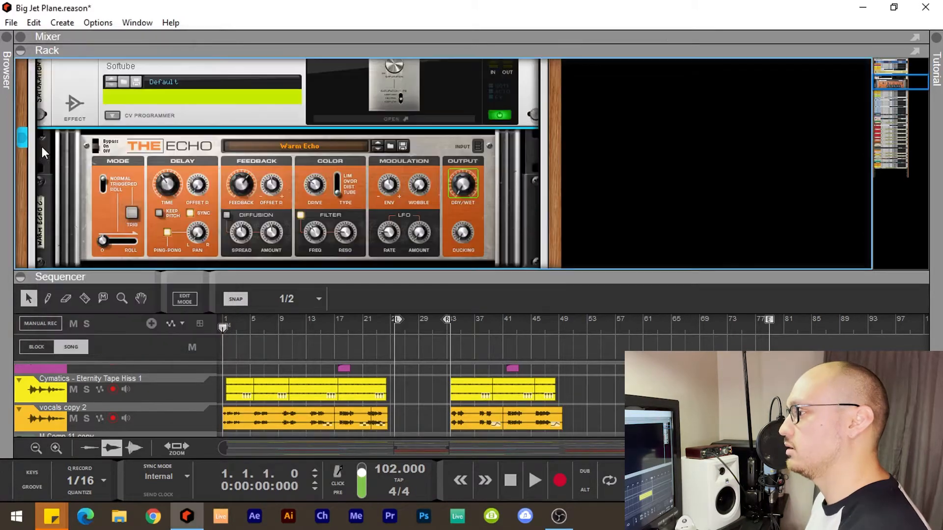
pyautogui.click(40, 135)
pyautogui.click(40, 135)
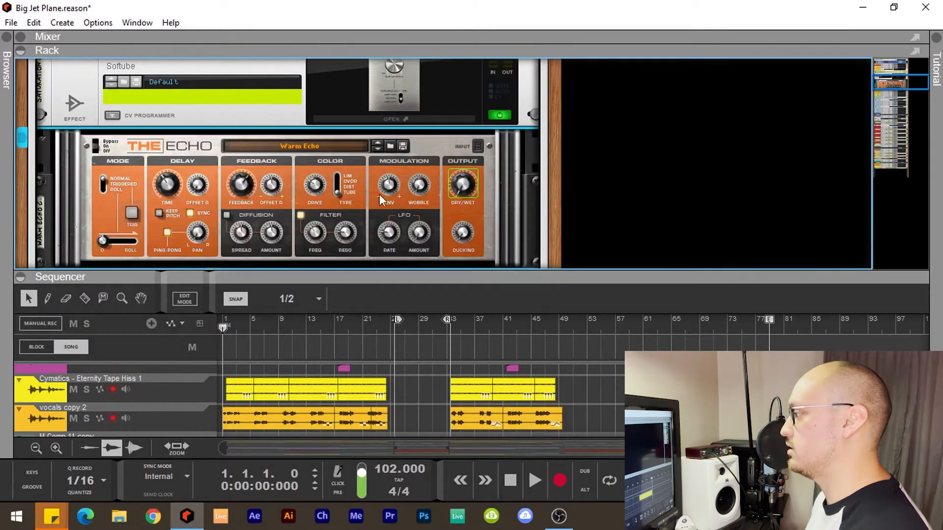
# Play the soloed vocals copy 2 track from just before its first echo automation clip, viewing the Dry/Wet lane and The Echo
pyautogui.moveTo(405, 273); pyautogui.dragTo(338, 161)
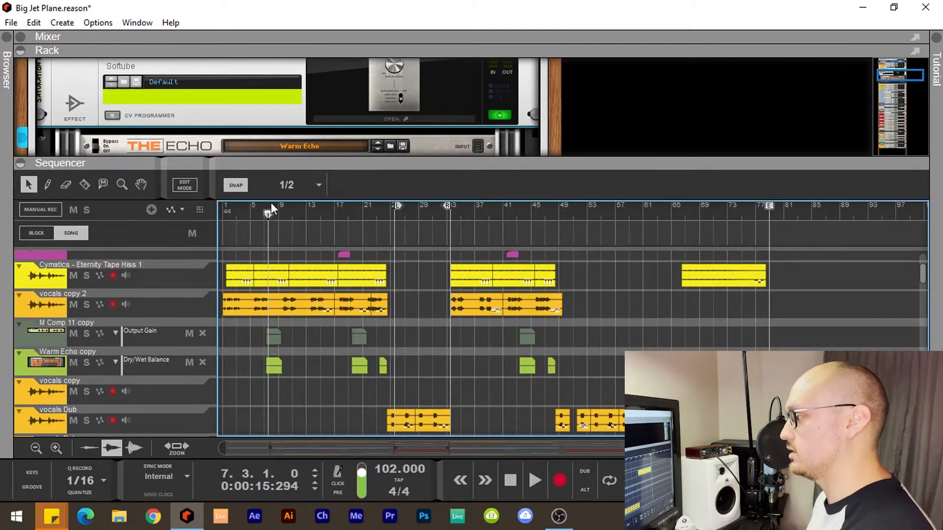
pyautogui.moveTo(269, 212); pyautogui.dragTo(261, 215)
pyautogui.press('space')
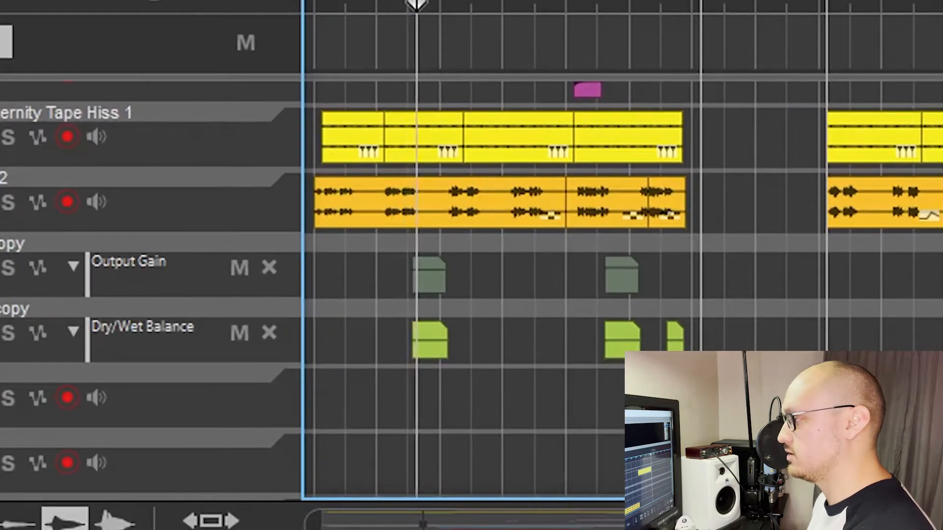
pyautogui.moveTo(347, 156); pyautogui.dragTo(347, 280)
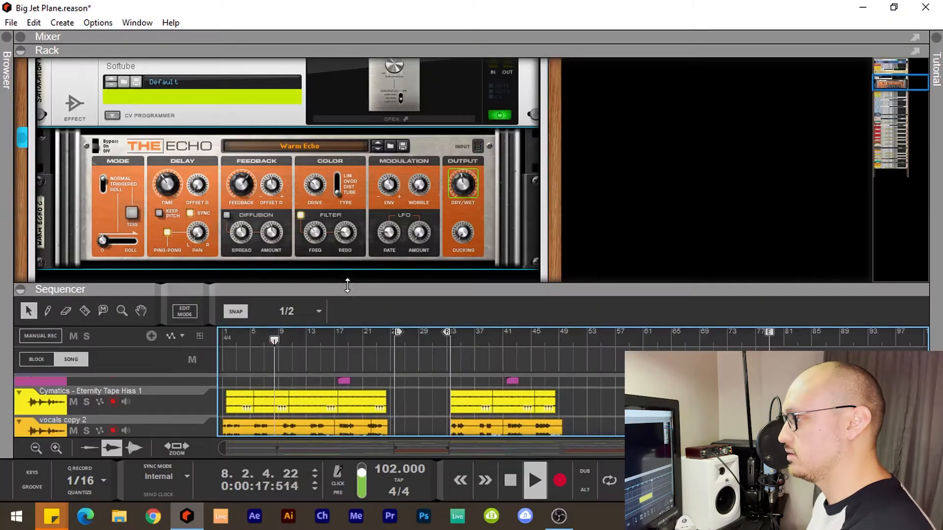
pyautogui.scroll(-1, 233, 181)
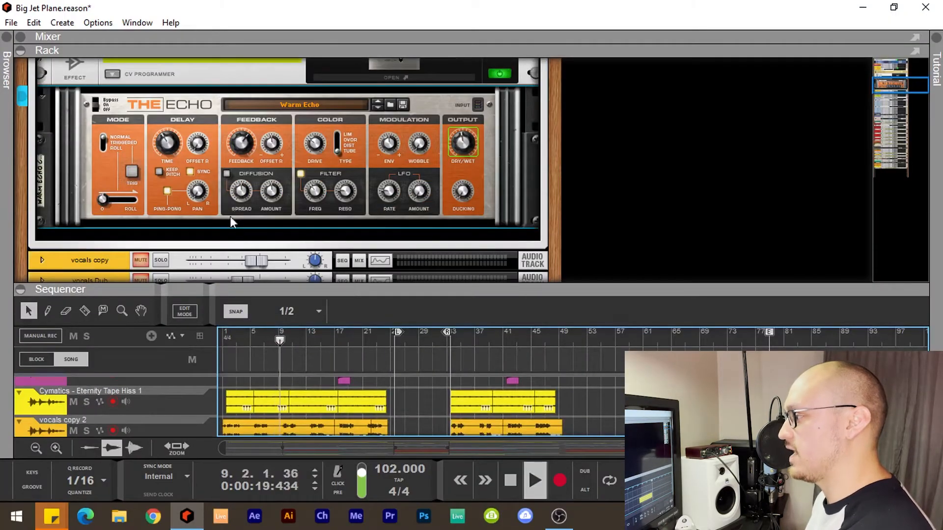
pyautogui.press('space')
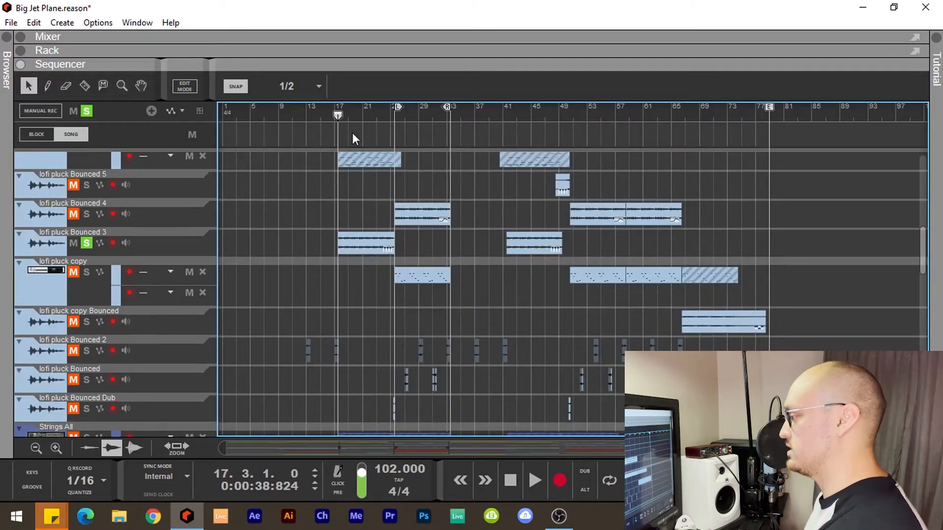
# Play the soloed lofi pluck Bounced 3 track from bar 17 and stop playback
pyautogui.press('space')
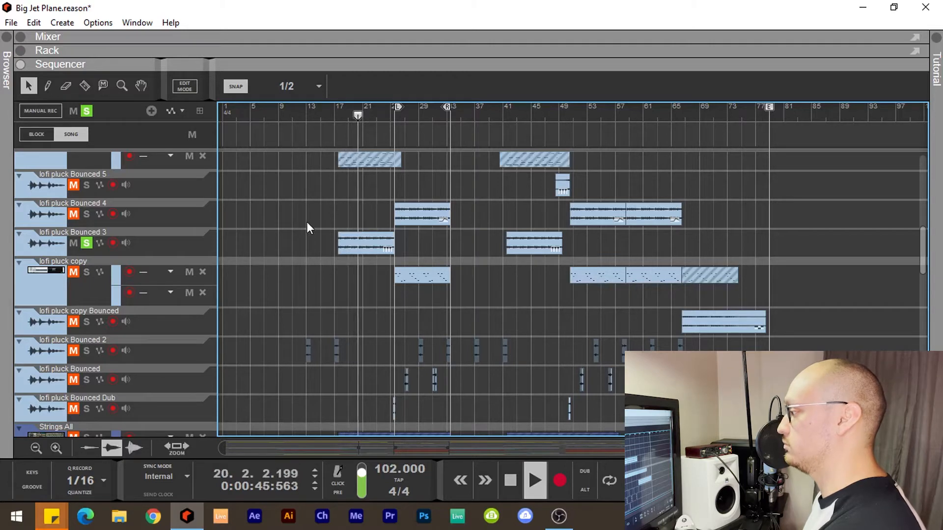
pyautogui.press('space')
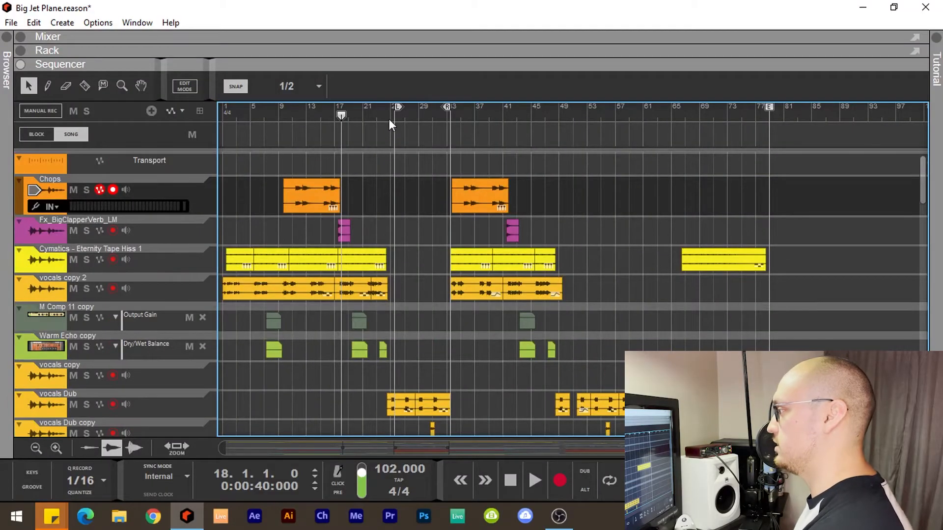
# Play the full arrangement from bar 24.3 to about bar 33 while reviewing the vocal and lofi pluck tracks
pyautogui.click(389, 120)
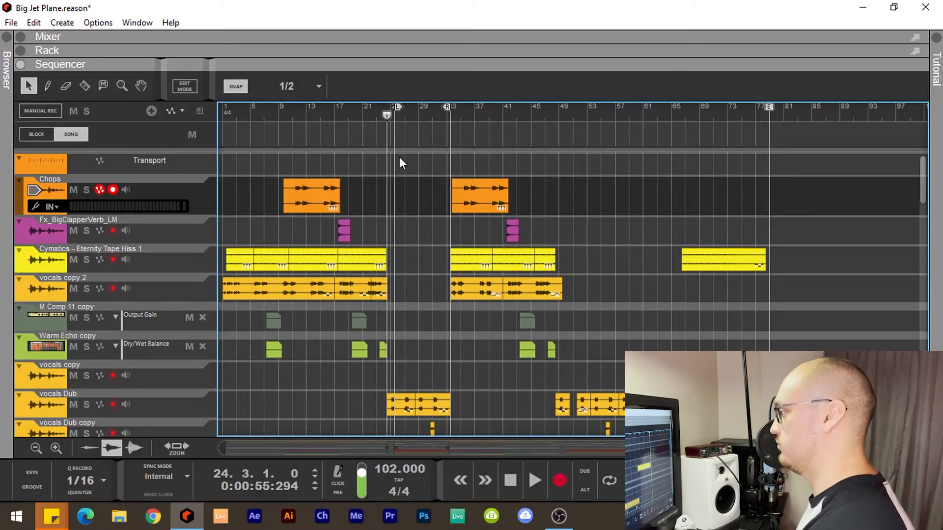
pyautogui.press('space')
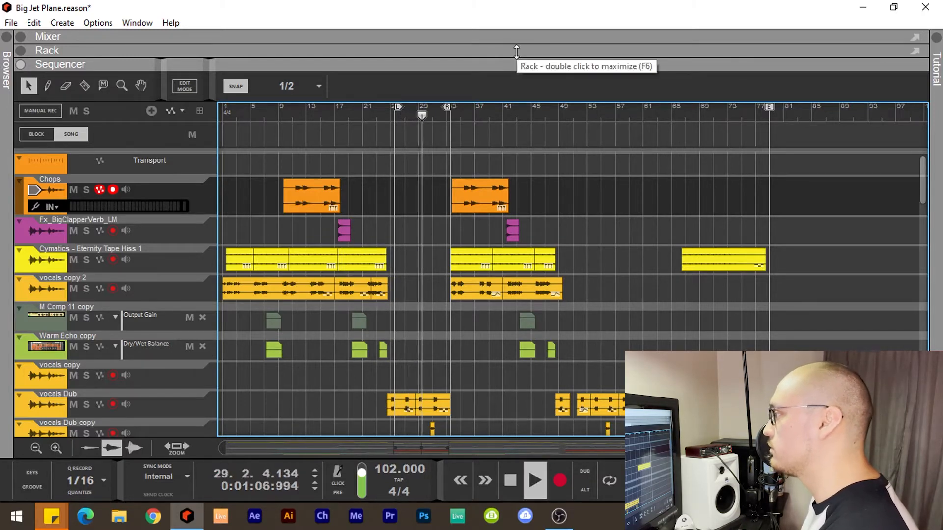
pyautogui.scroll(-4, 431, 241)
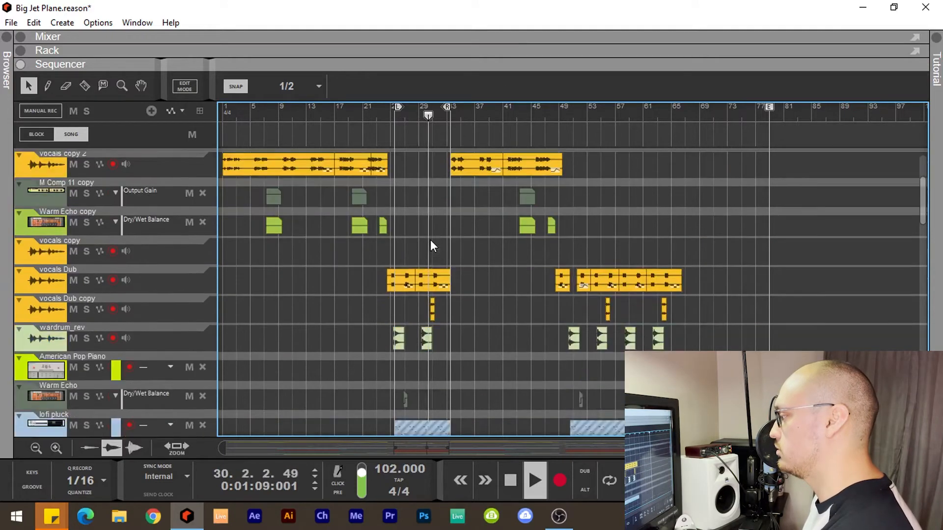
pyautogui.scroll(-4, 431, 241)
pyautogui.scroll(-3, 431, 241)
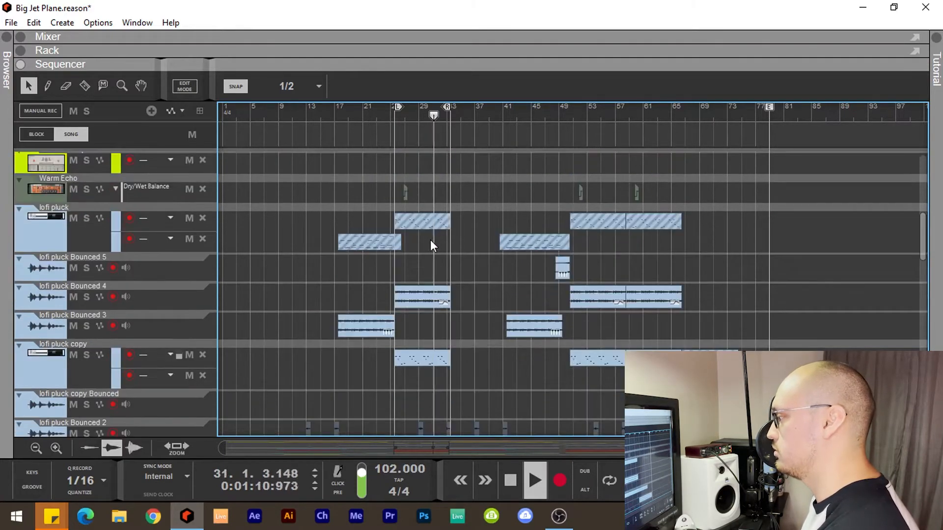
pyautogui.scroll(-4, 430, 240)
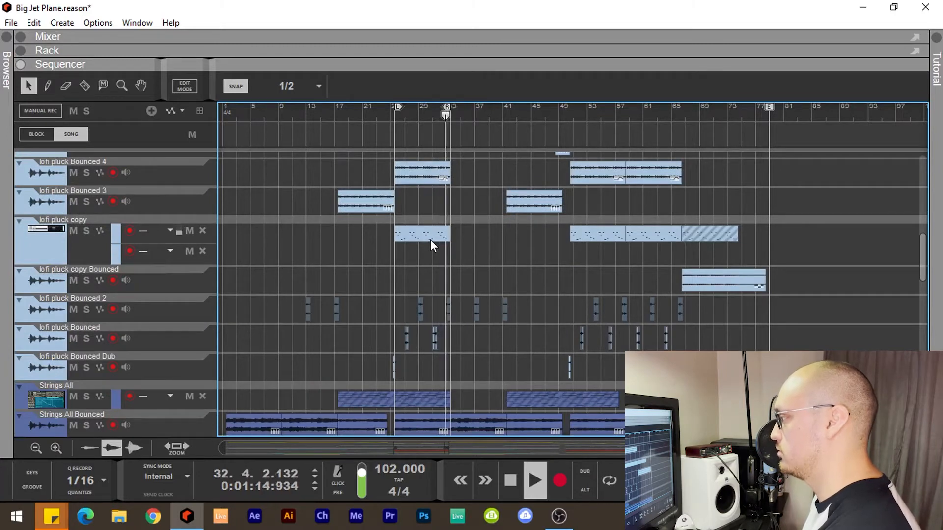
pyautogui.press('space')
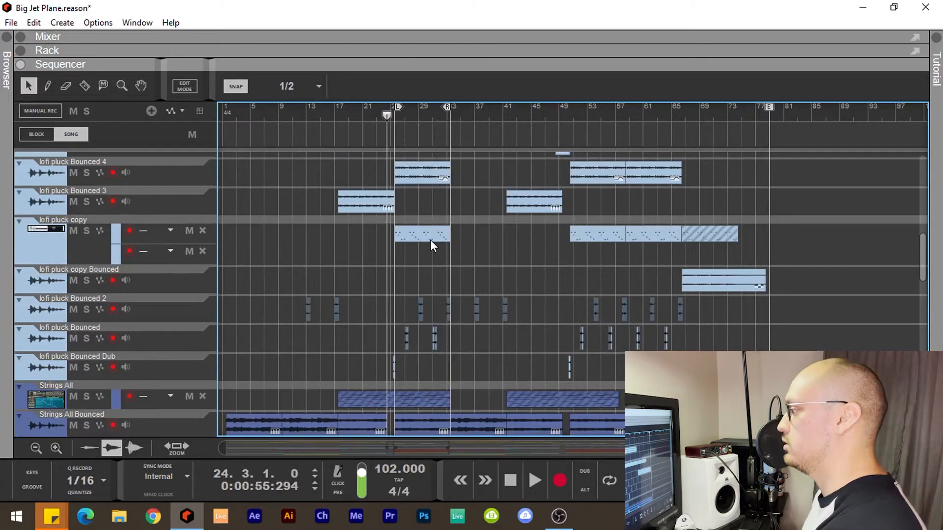
# Solo the lofi pluck copy track along with lofi pluck Bounced 4 and audition the plucks from bar 27.3
pyautogui.scroll(-3, 417, 246)
pyautogui.scroll(8, 413, 265)
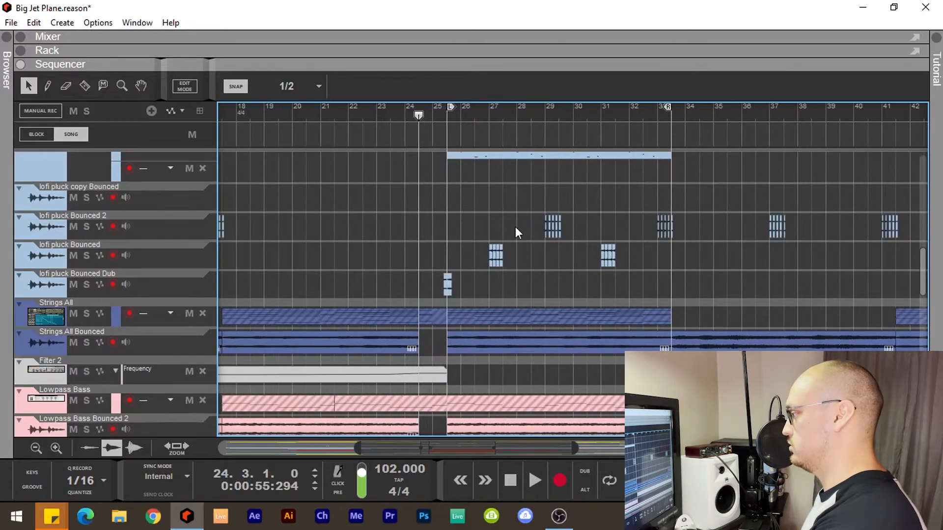
pyautogui.click(489, 113)
pyautogui.click(544, 111)
pyautogui.scroll(3, 561, 220)
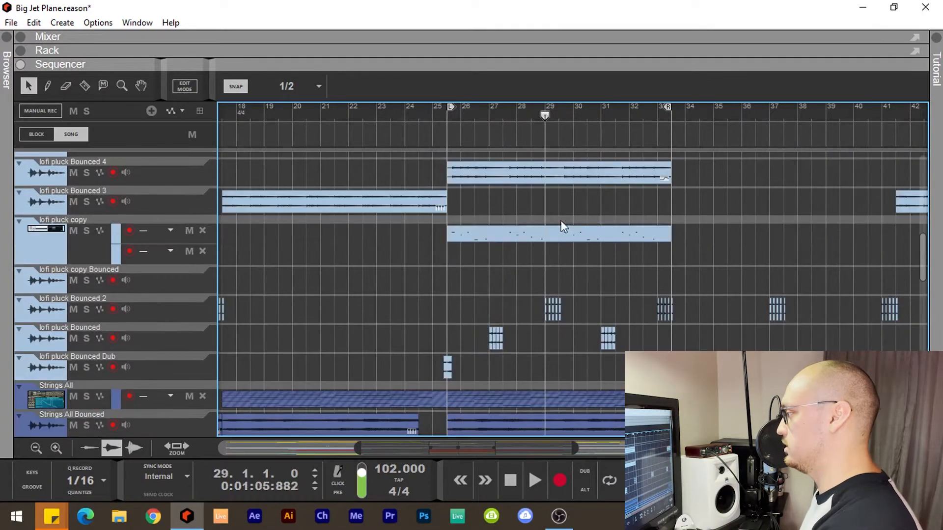
pyautogui.click(502, 116)
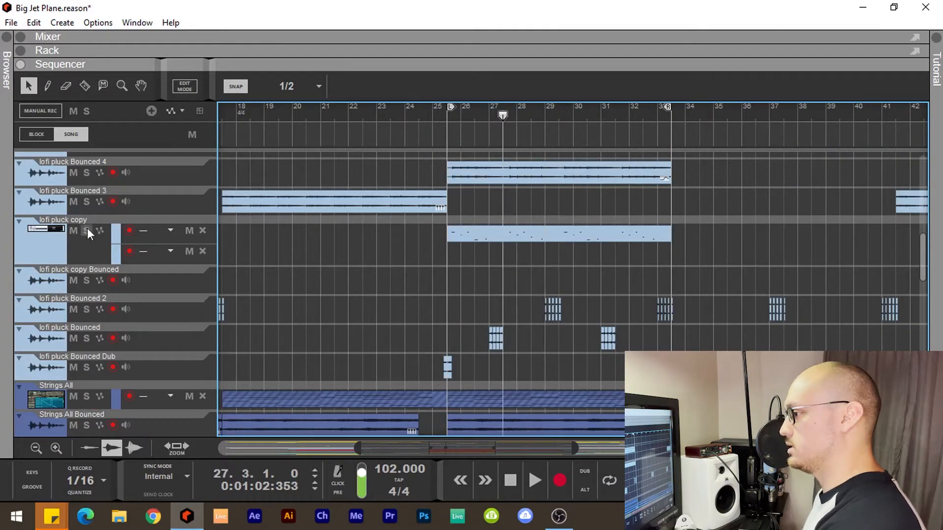
pyautogui.click(86, 231)
pyautogui.press('space')
pyautogui.scroll(3, 551, 217)
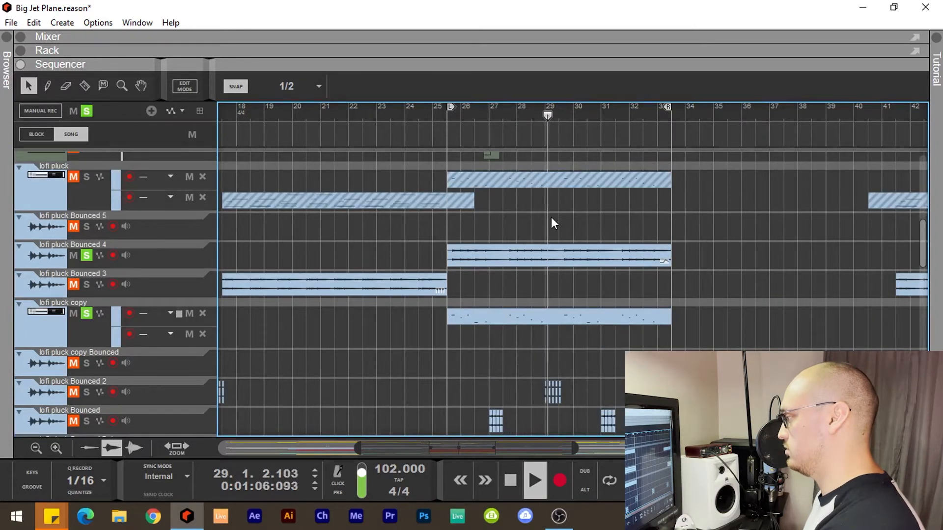
pyautogui.press('space')
pyautogui.scroll(-3, 556, 262)
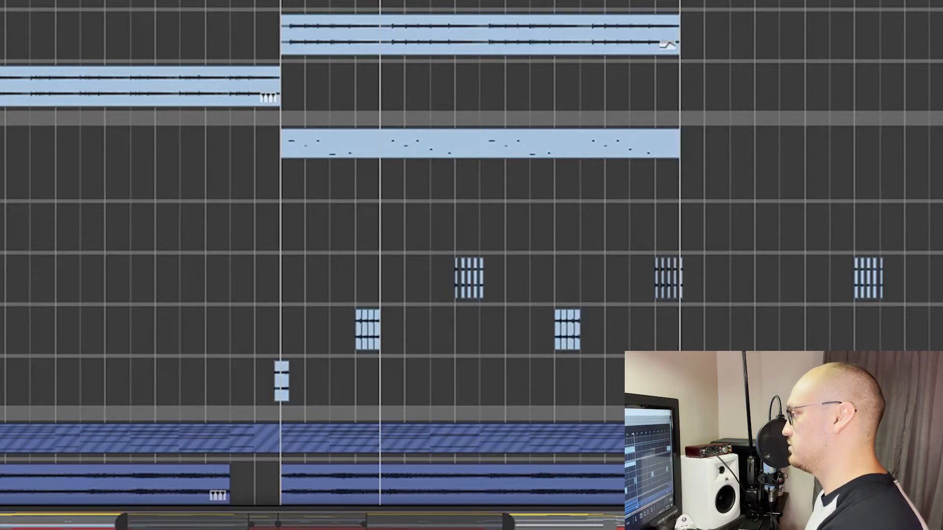
pyautogui.press('space')
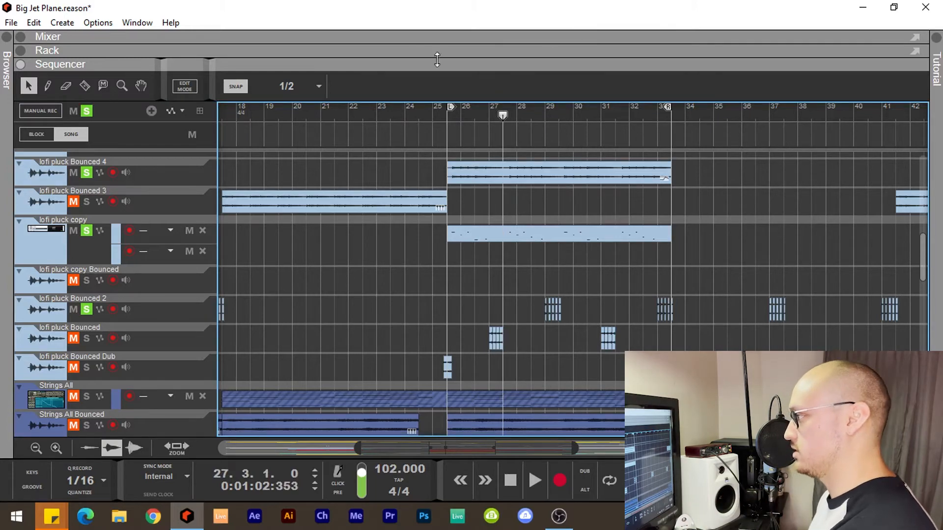
# Open the PanCake2 panner on lofi pluck Bounced 2, play from bar 29 to watch its panning curve, and close it
pyautogui.moveTo(405, 64); pyautogui.dragTo(405, 189)
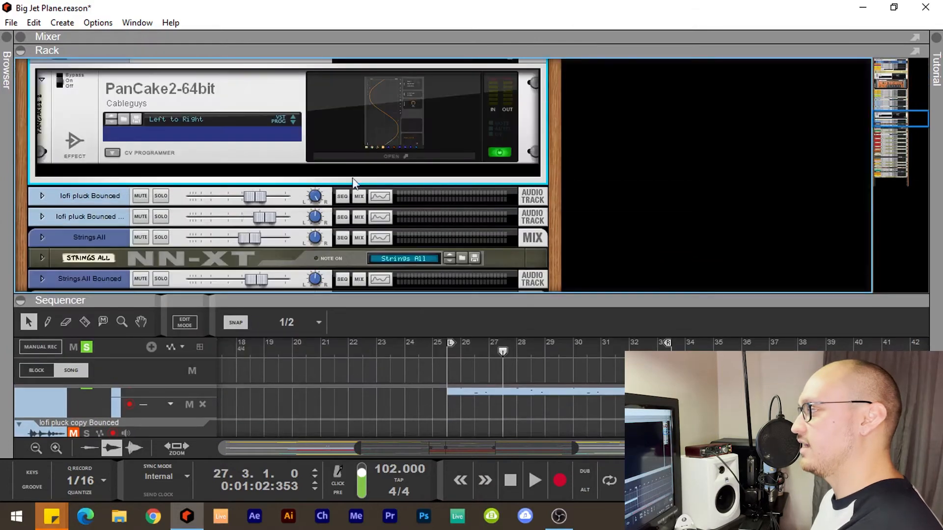
pyautogui.click(358, 150)
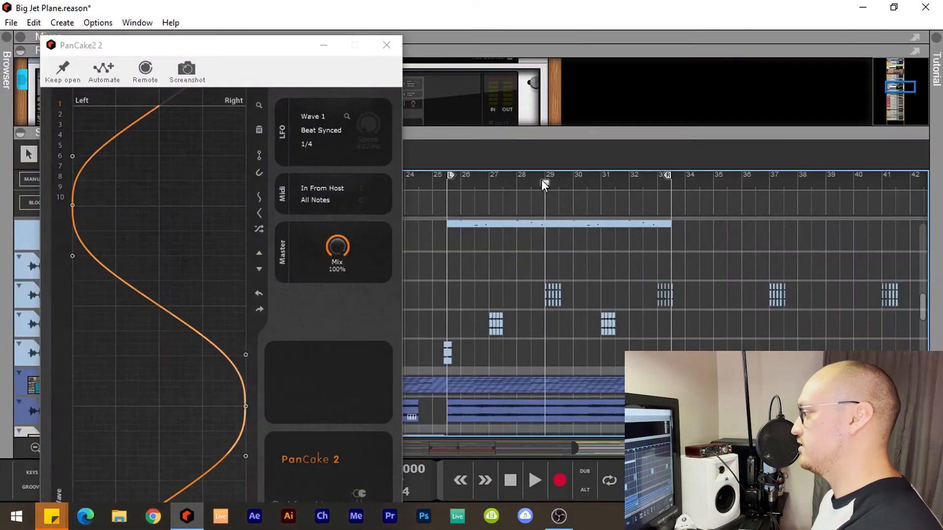
pyautogui.press('space')
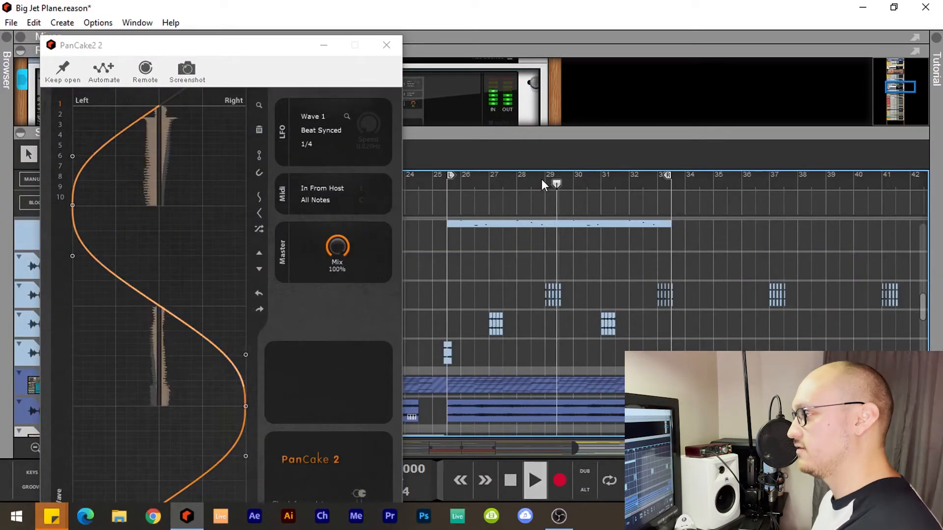
pyautogui.click(543, 179)
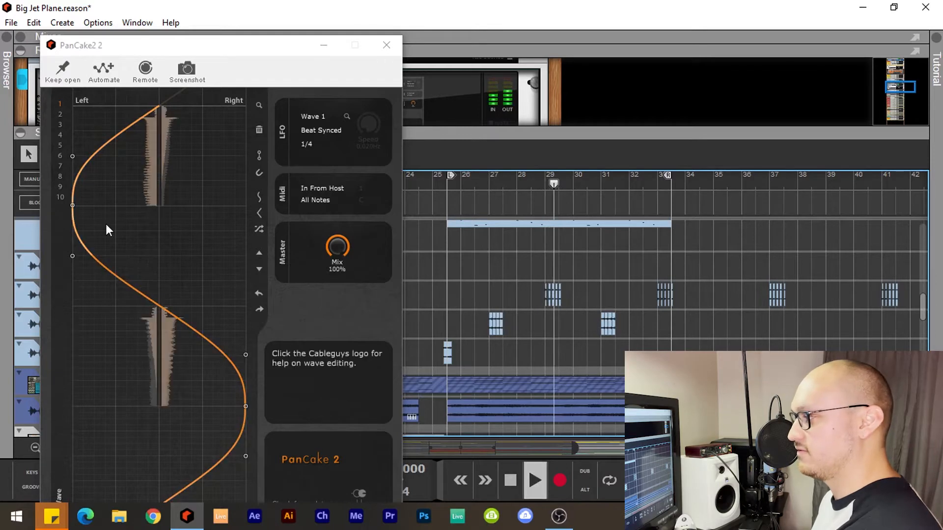
pyautogui.press('space')
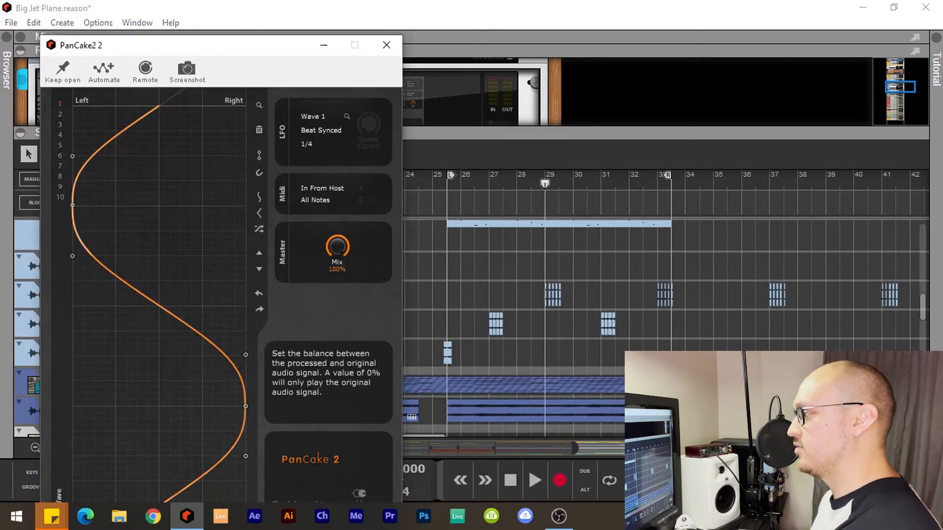
pyautogui.click(386, 45)
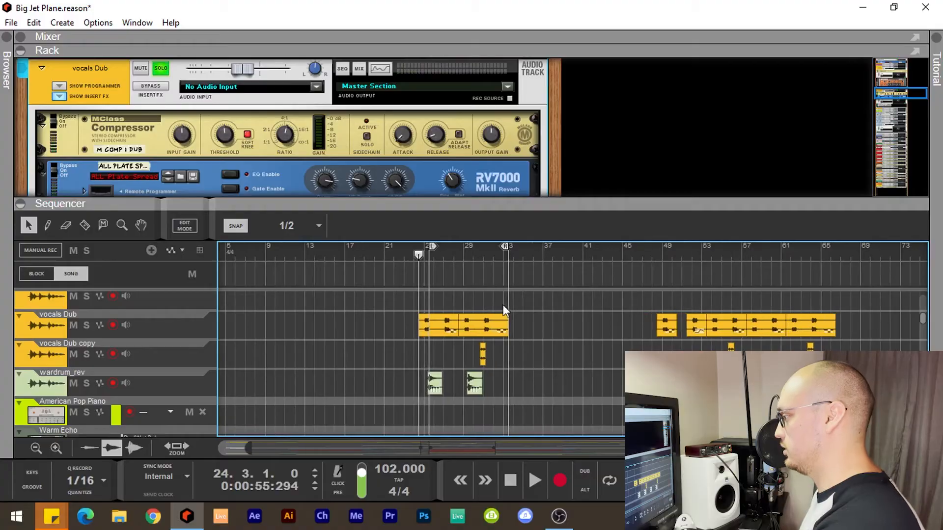
# Examine the vocals Dub track's insert effects from the compressor to the ECF-42 filter, and fold the Saturation Knob
pyautogui.press('h')
pyautogui.press('h')
pyautogui.press('h')
pyautogui.press('h')
pyautogui.press('h')
pyautogui.press('h')
pyautogui.press('h')
pyautogui.press('h')
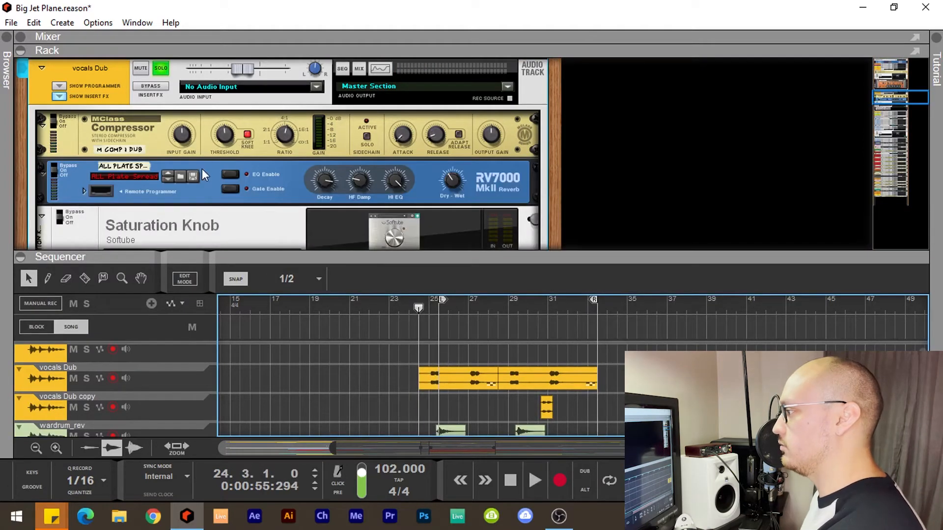
pyautogui.scroll(-2, 184, 163)
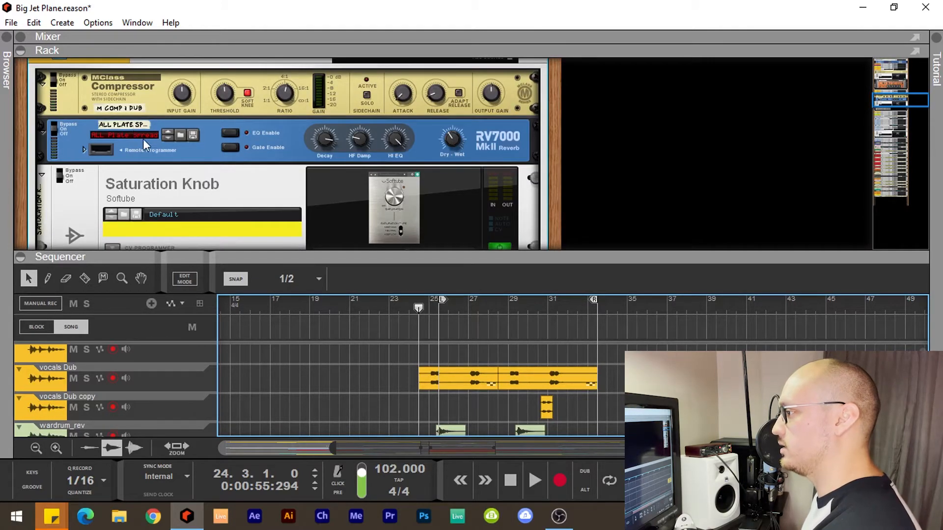
pyautogui.scroll(-2, 148, 140)
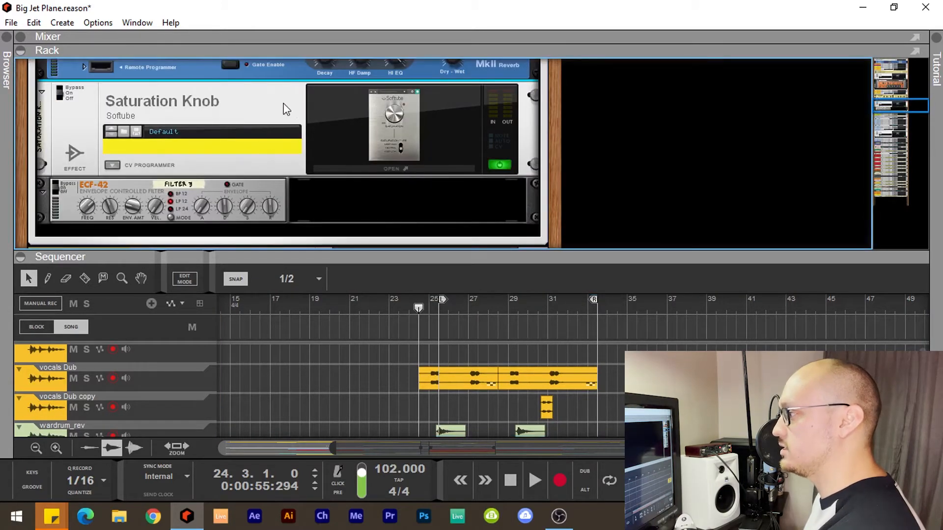
pyautogui.scroll(-1, 284, 106)
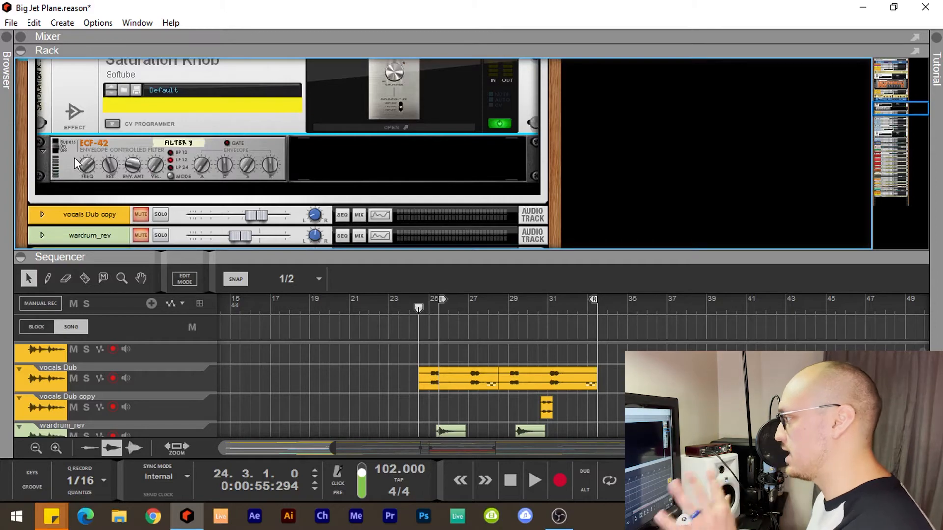
pyautogui.scroll(1, 71, 149)
pyautogui.click(42, 92)
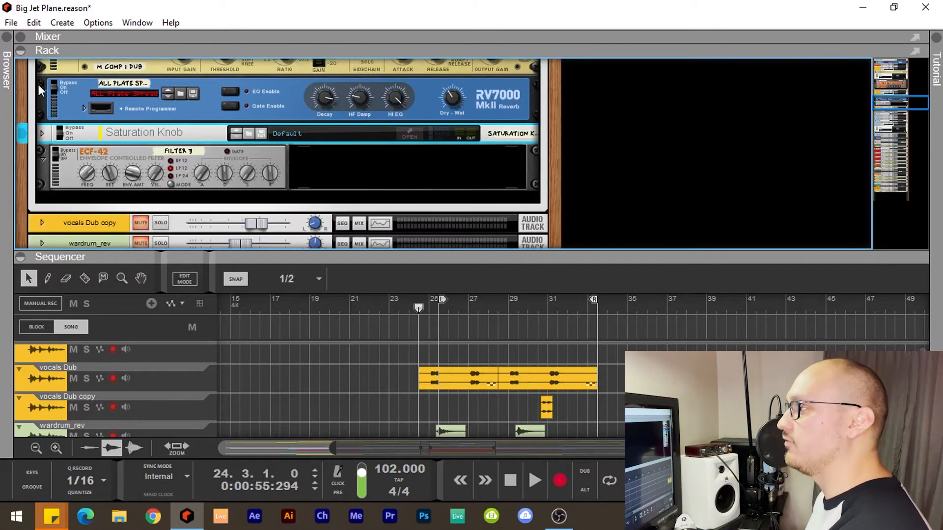
# Solo the Serum 1 Bounced track and play it from bar 25.3 while viewing the snare, kick and percussion tracks
pyautogui.click(38, 87)
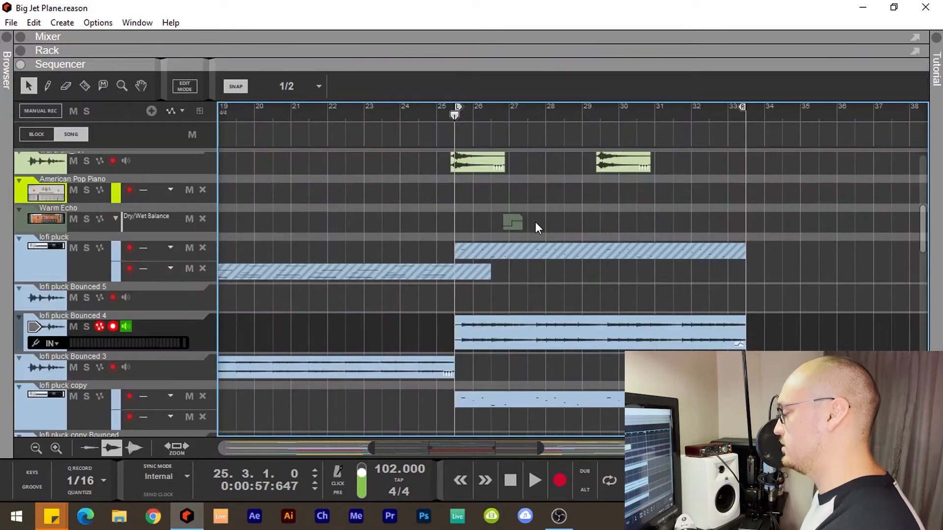
pyautogui.scroll(-3, 535, 221)
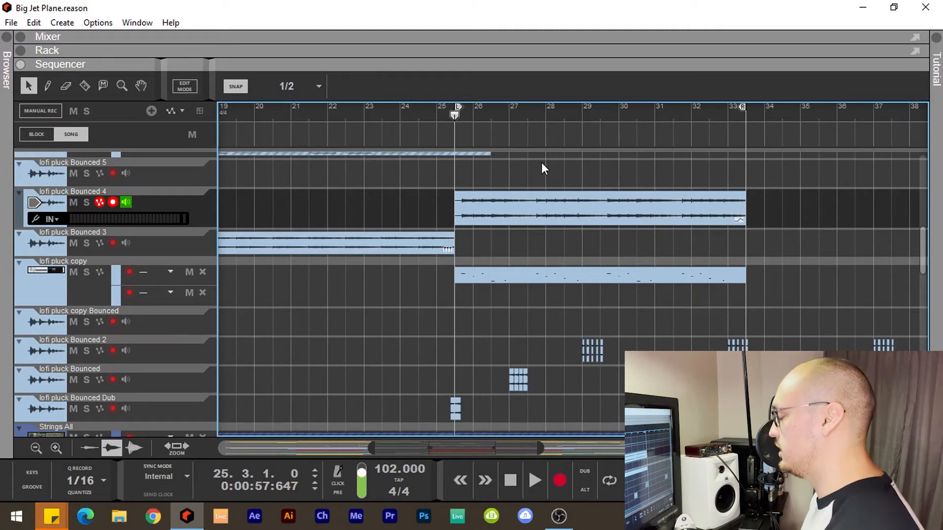
pyautogui.scroll(-6, 542, 168)
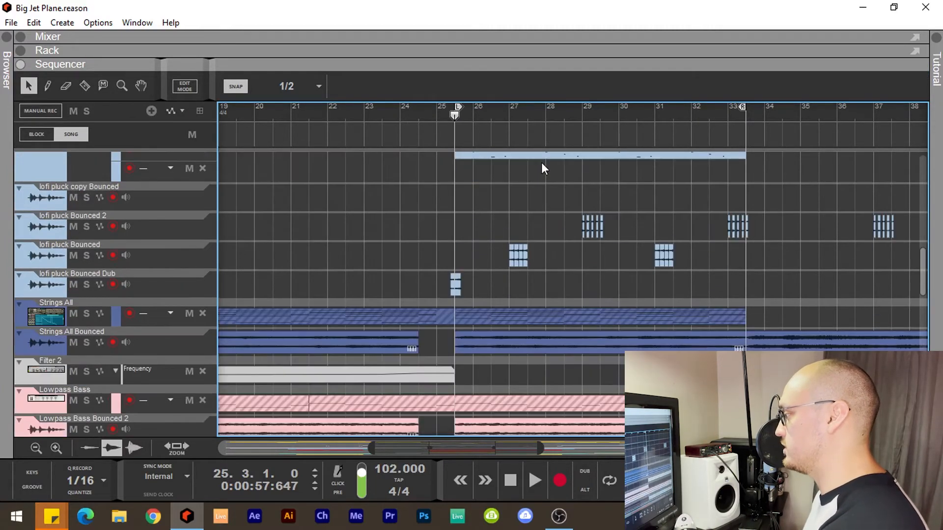
pyautogui.scroll(-5, 542, 163)
pyautogui.scroll(1, 468, 196)
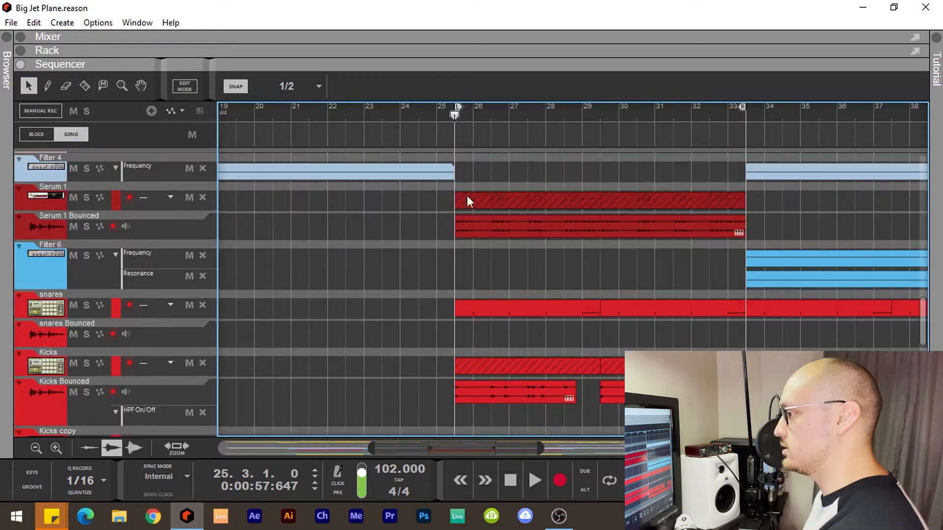
pyautogui.click(87, 225)
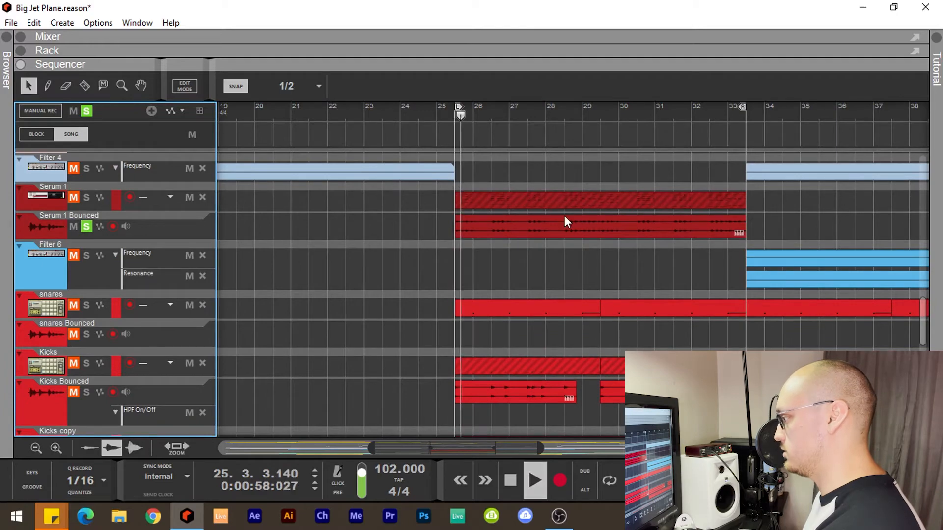
pyautogui.scroll(-2, 390, 219)
pyautogui.scroll(-1, 387, 221)
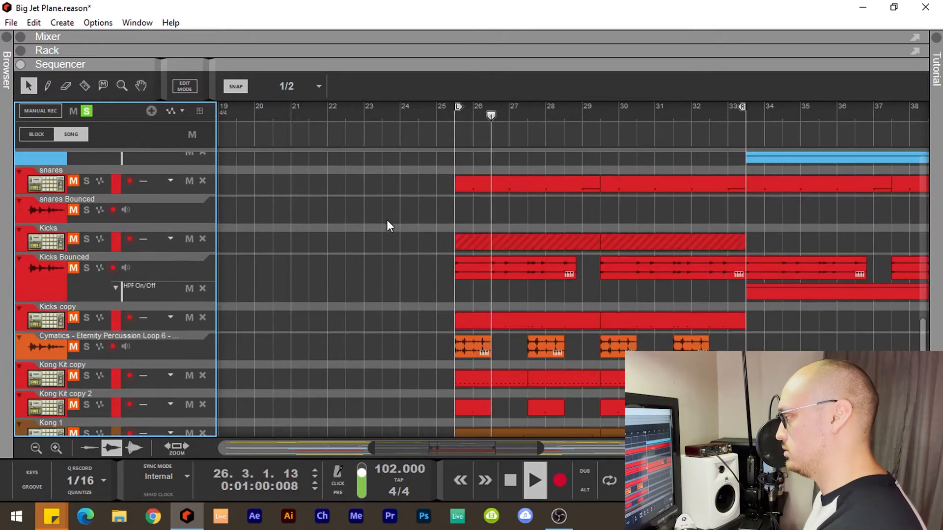
# Audition Strings All Bounced in solo from about bar 9, and solo Lowpass Bass Bounced 2 along with it
pyautogui.scroll(-3, 387, 221)
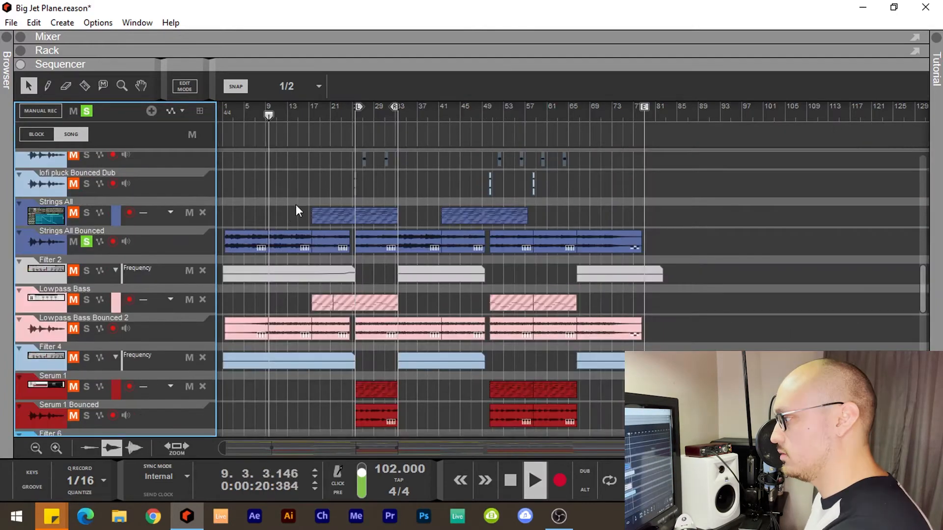
pyautogui.scroll(-2, 296, 205)
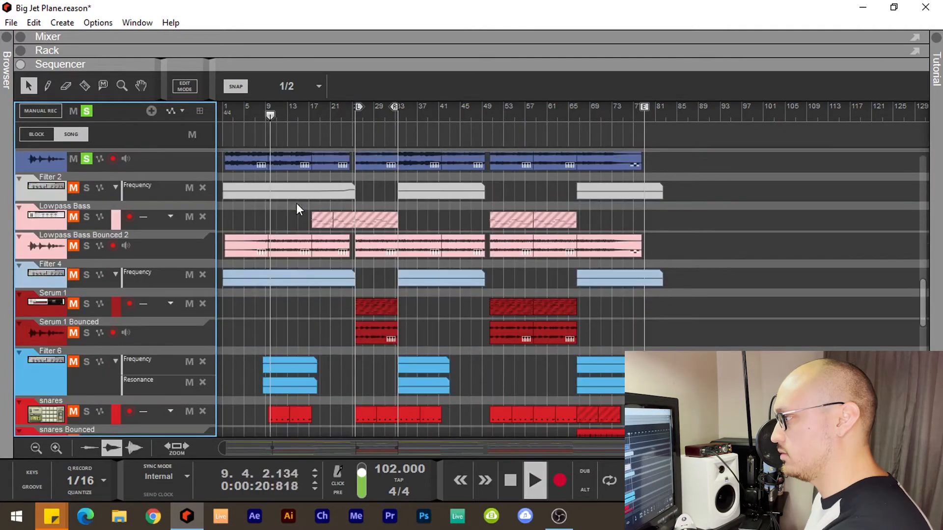
pyautogui.scroll(1, 296, 203)
pyautogui.scroll(3, 352, 208)
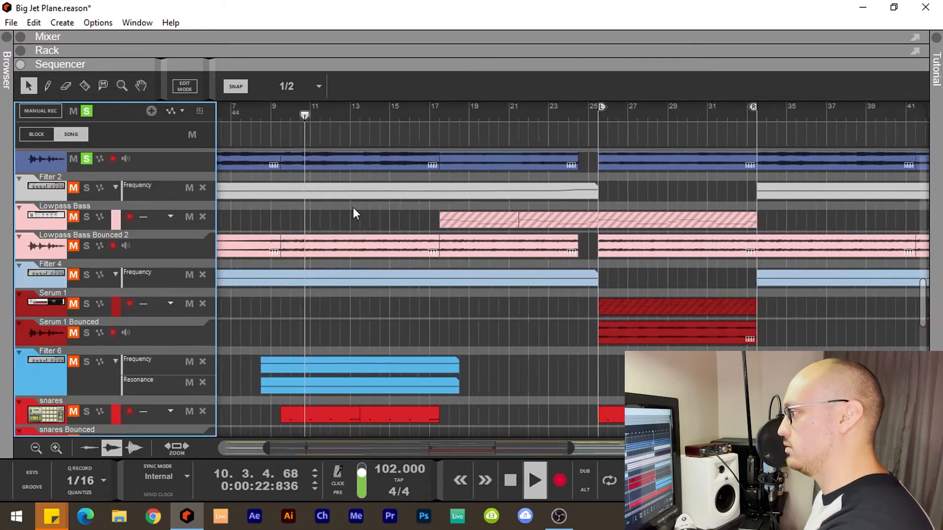
pyautogui.scroll(2, 352, 207)
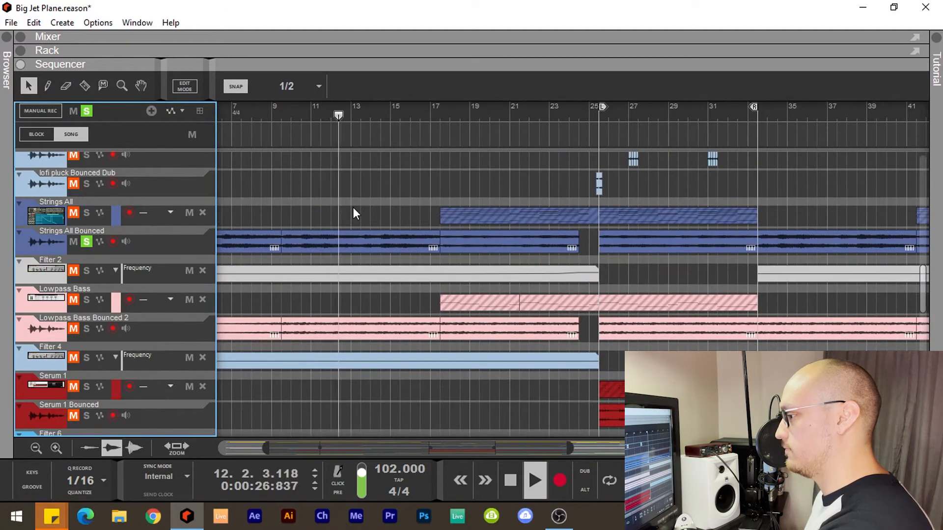
pyautogui.scroll(3, 353, 207)
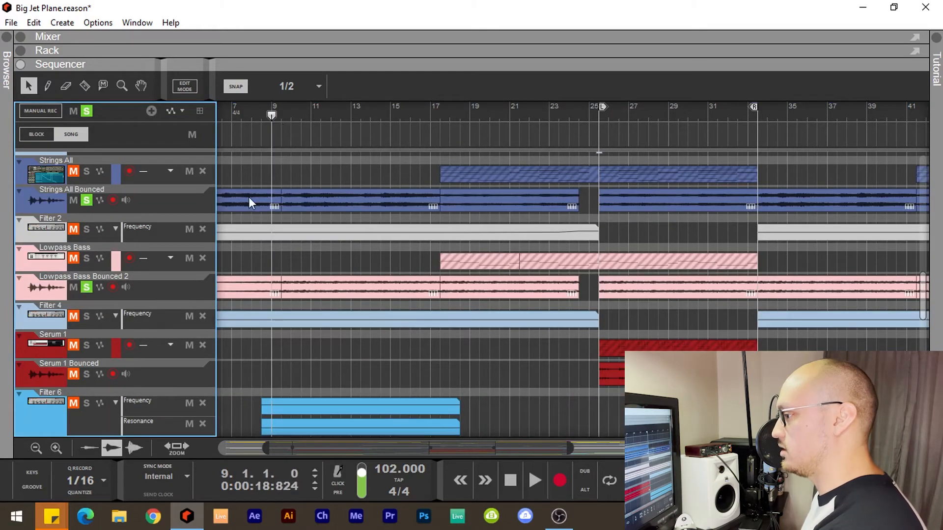